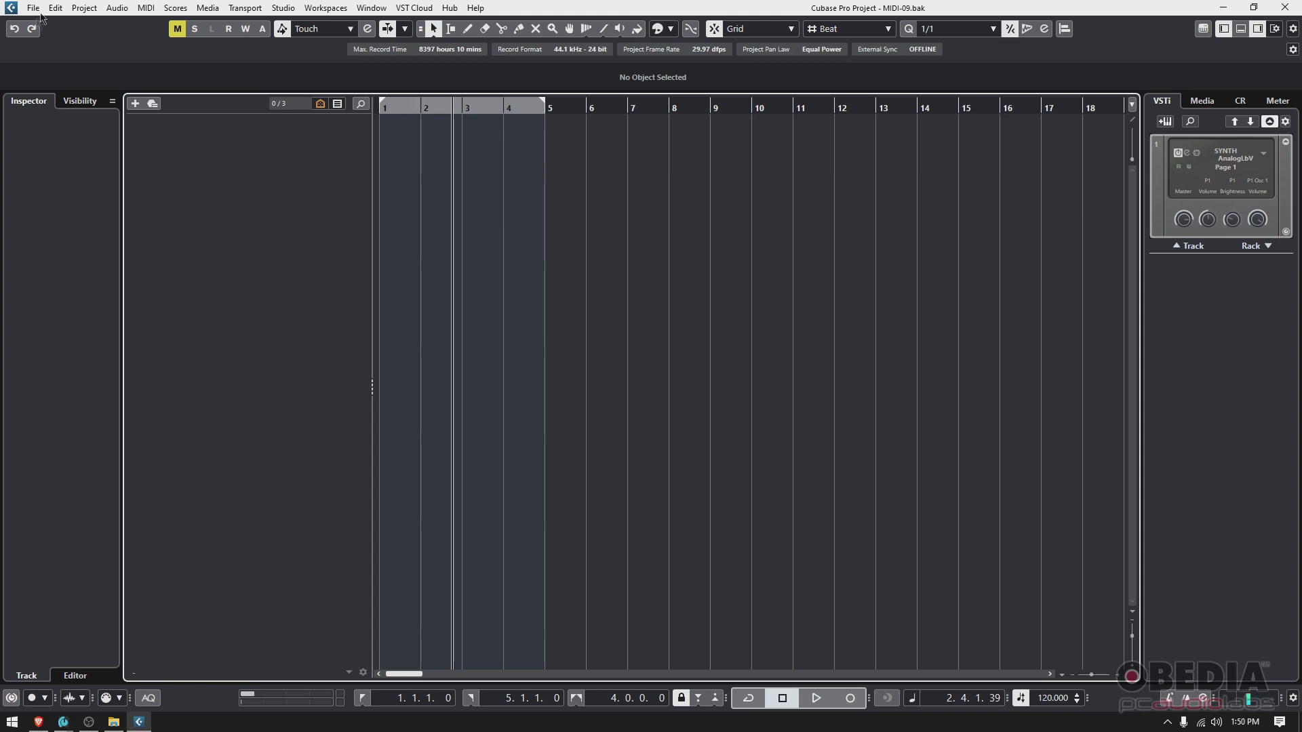
- Open the File menu in the empty AnalogLab project
click(37, 11)
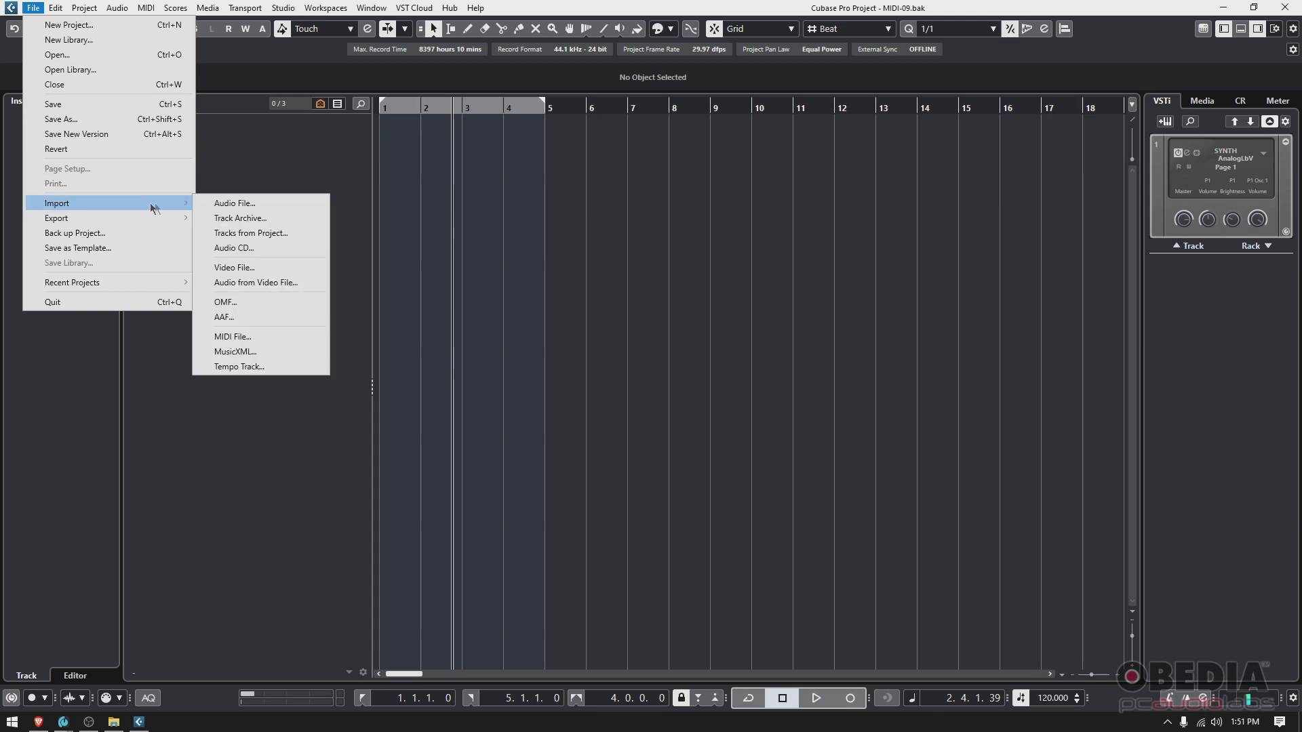
mouse_move(102, 203)
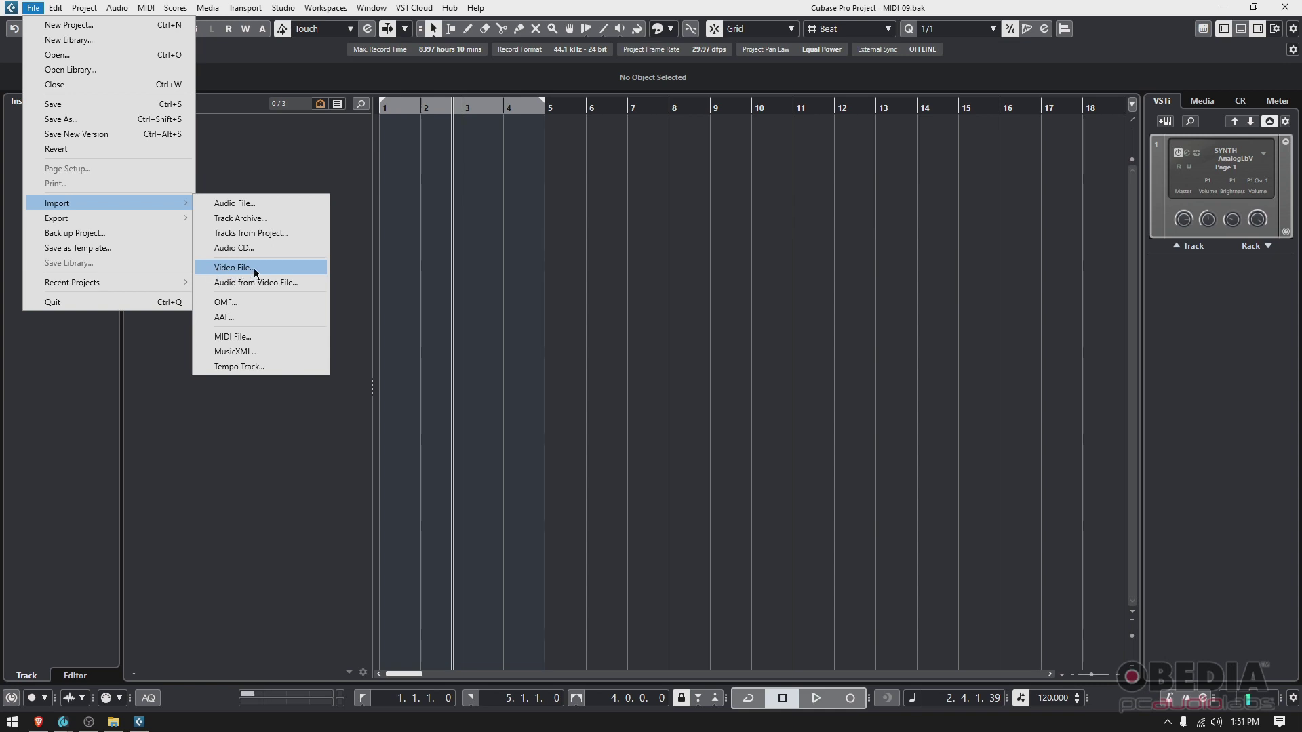
- Open the Import Video File dialog from the File > Import submenu
click(255, 271)
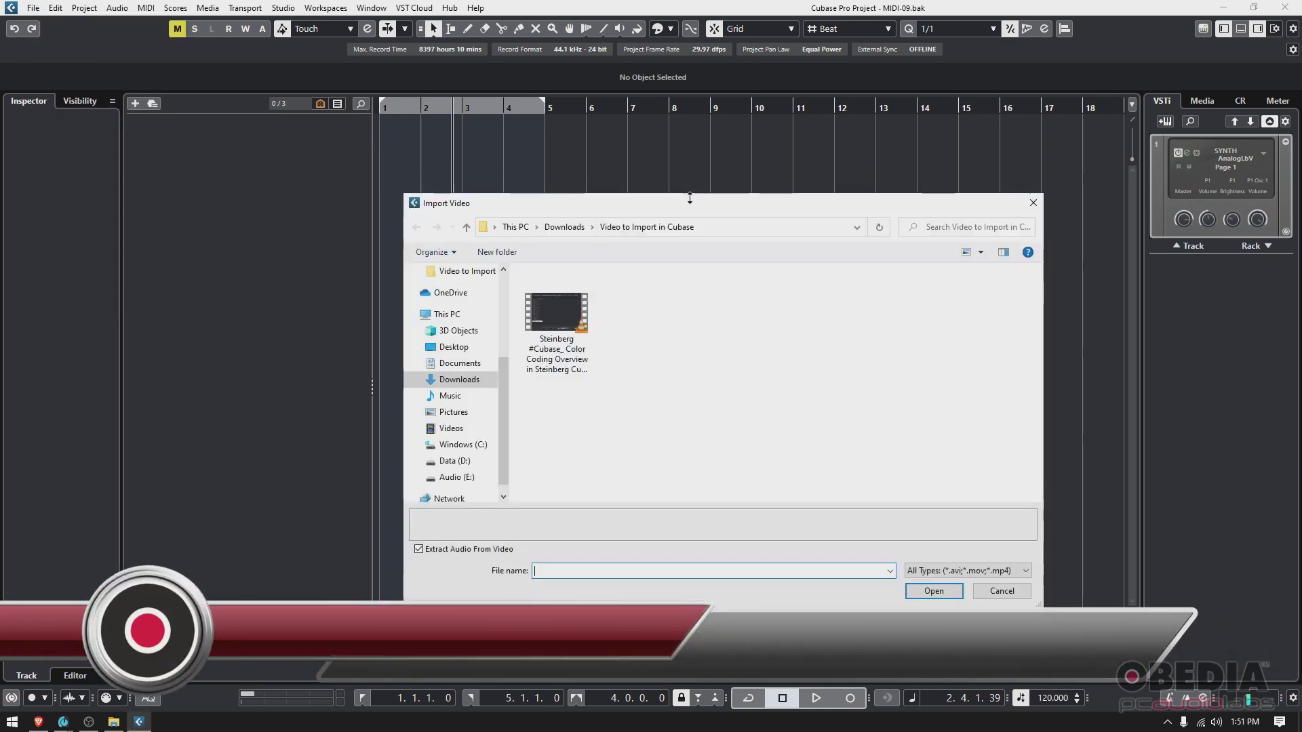
- Import the Color Coding Overview video with Extract Audio From Video left enabled
drag(690, 197, 692, 177)
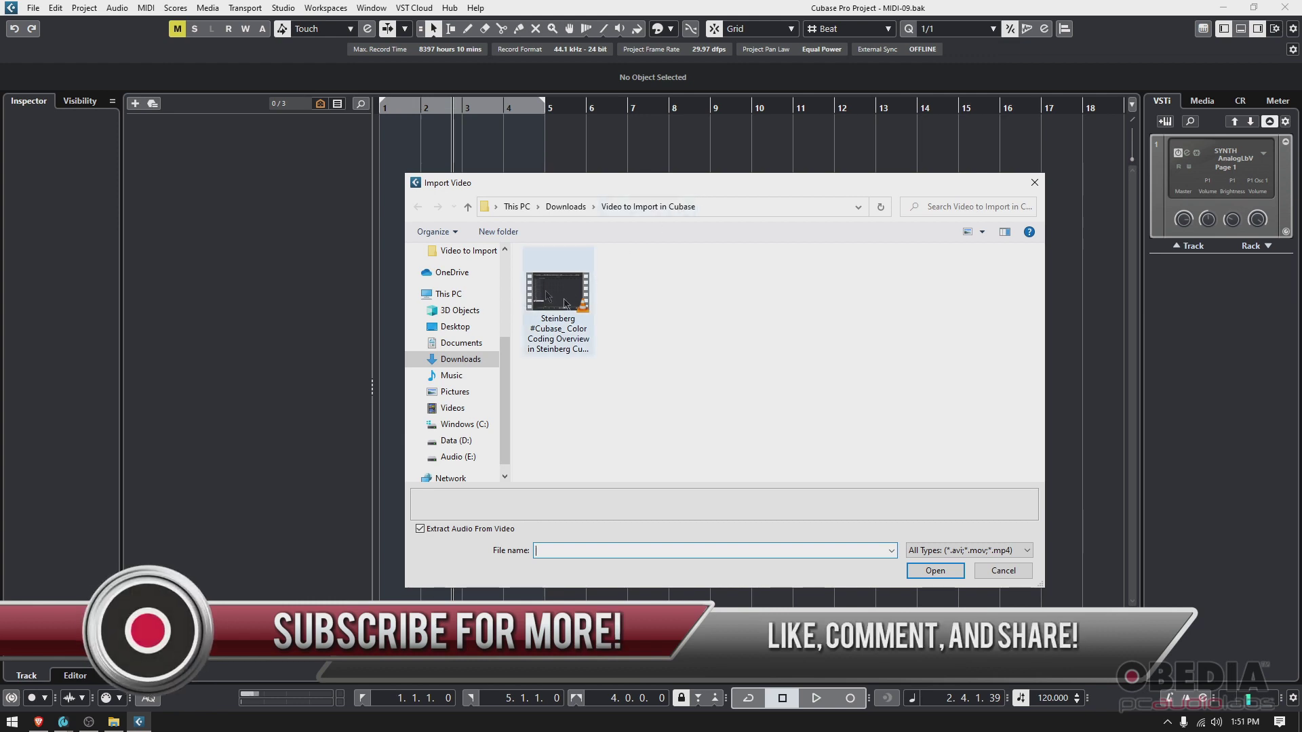
mouse_move(458, 189)
mouse_down()
mouse_move(467, 201)
mouse_move(456, 178)
mouse_up()
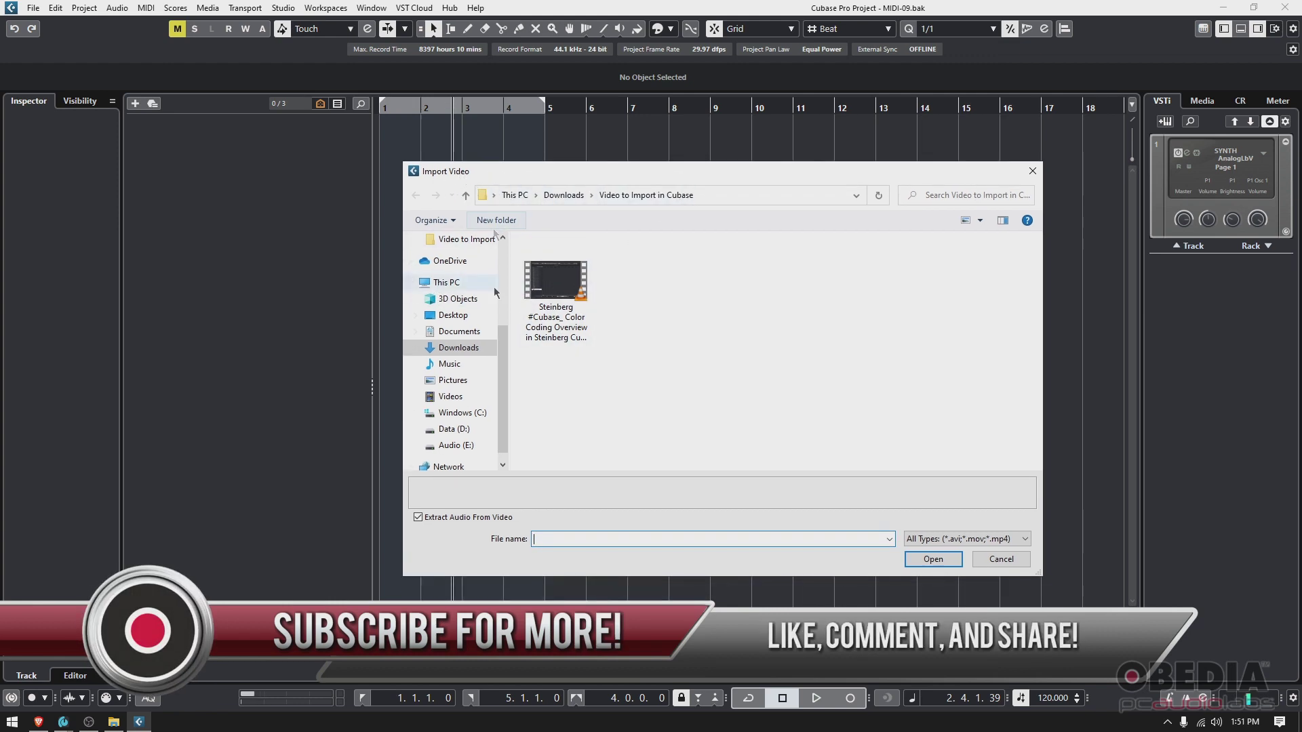
click(561, 290)
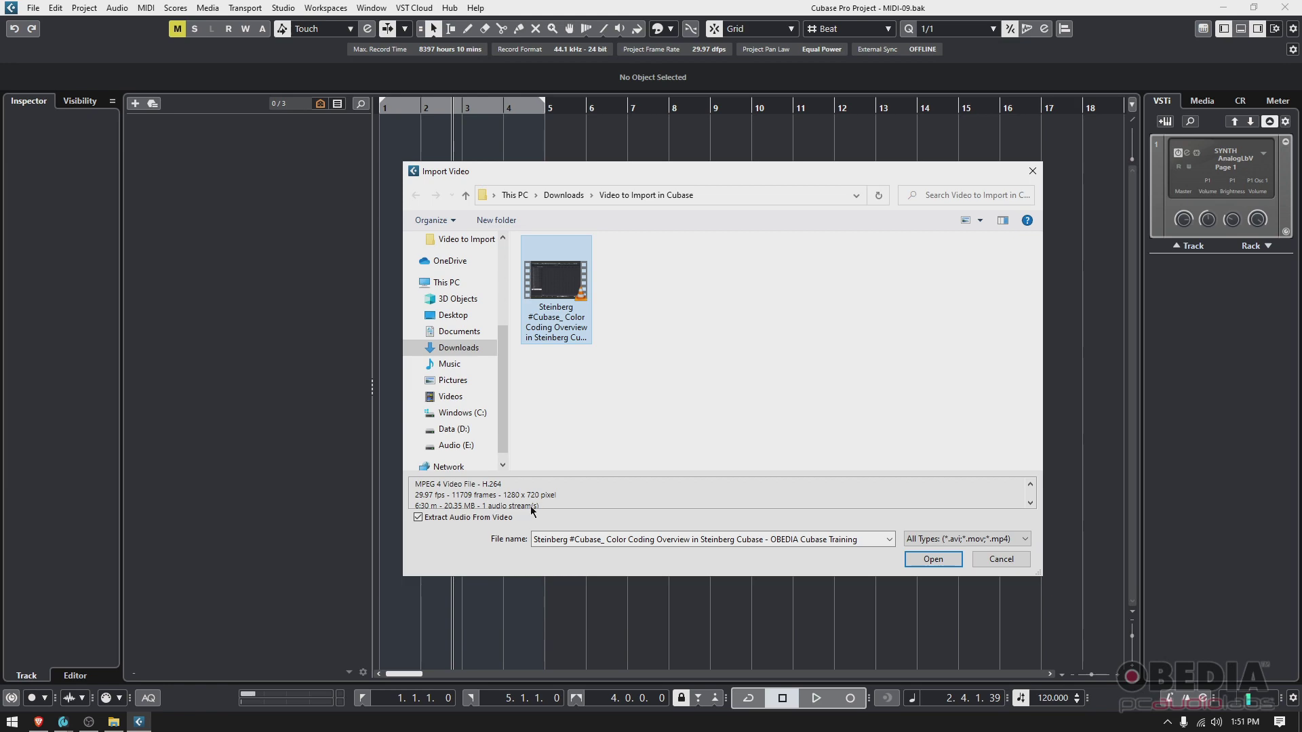
click(932, 559)
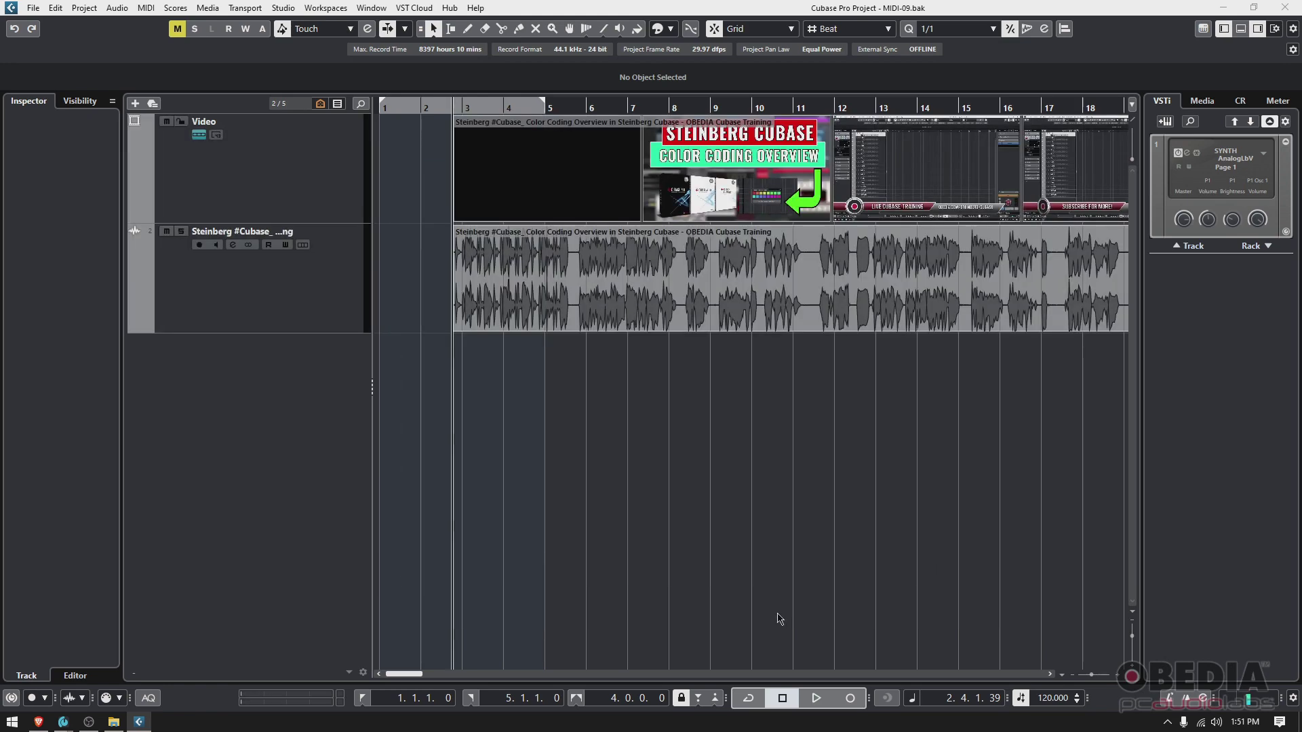
- Select the new Video and extracted audio tracks and briefly play and stop the clip
mouse_move(531, 202)
click(244, 175)
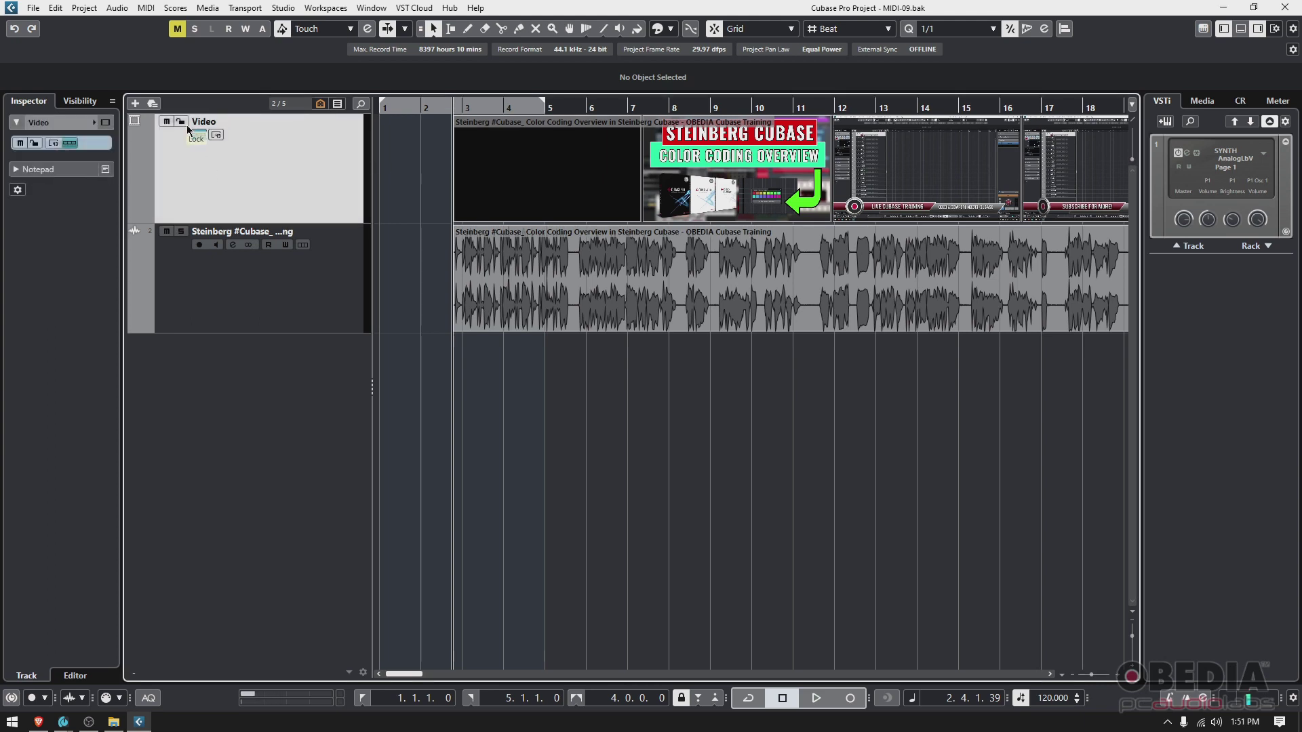
click(255, 299)
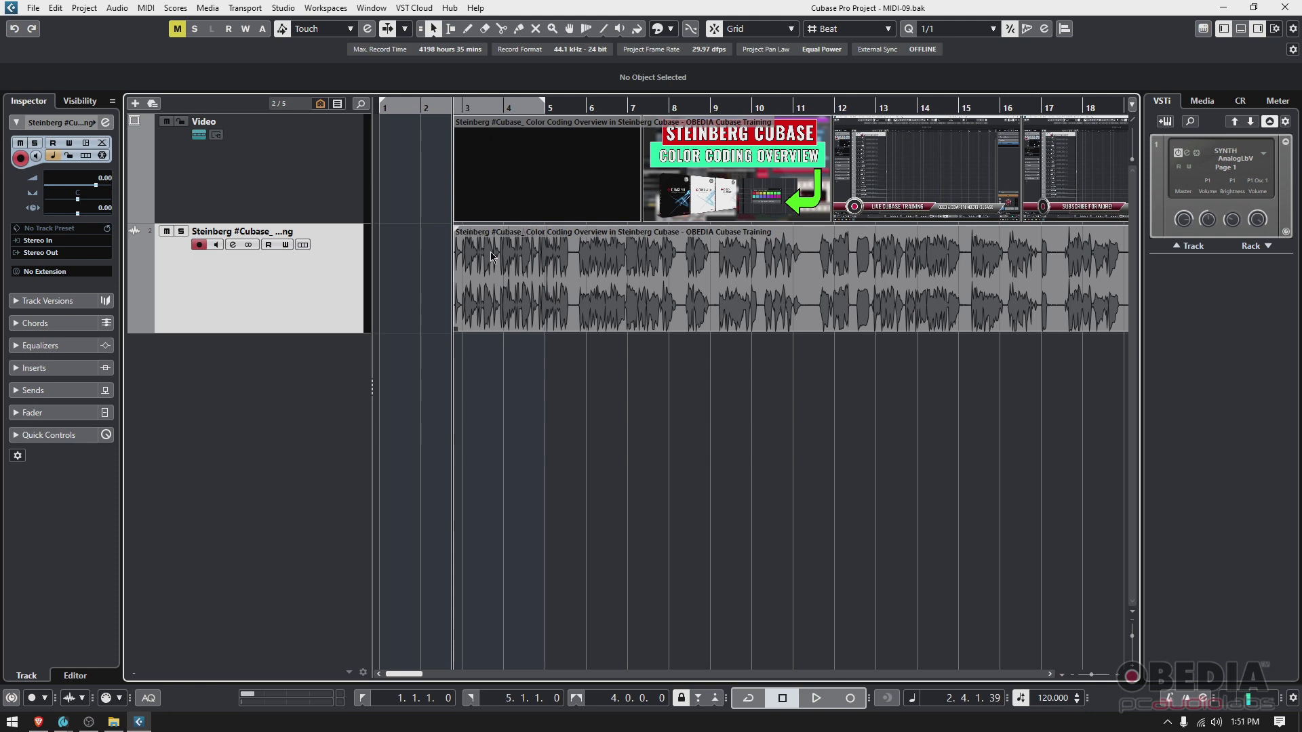
key(space)
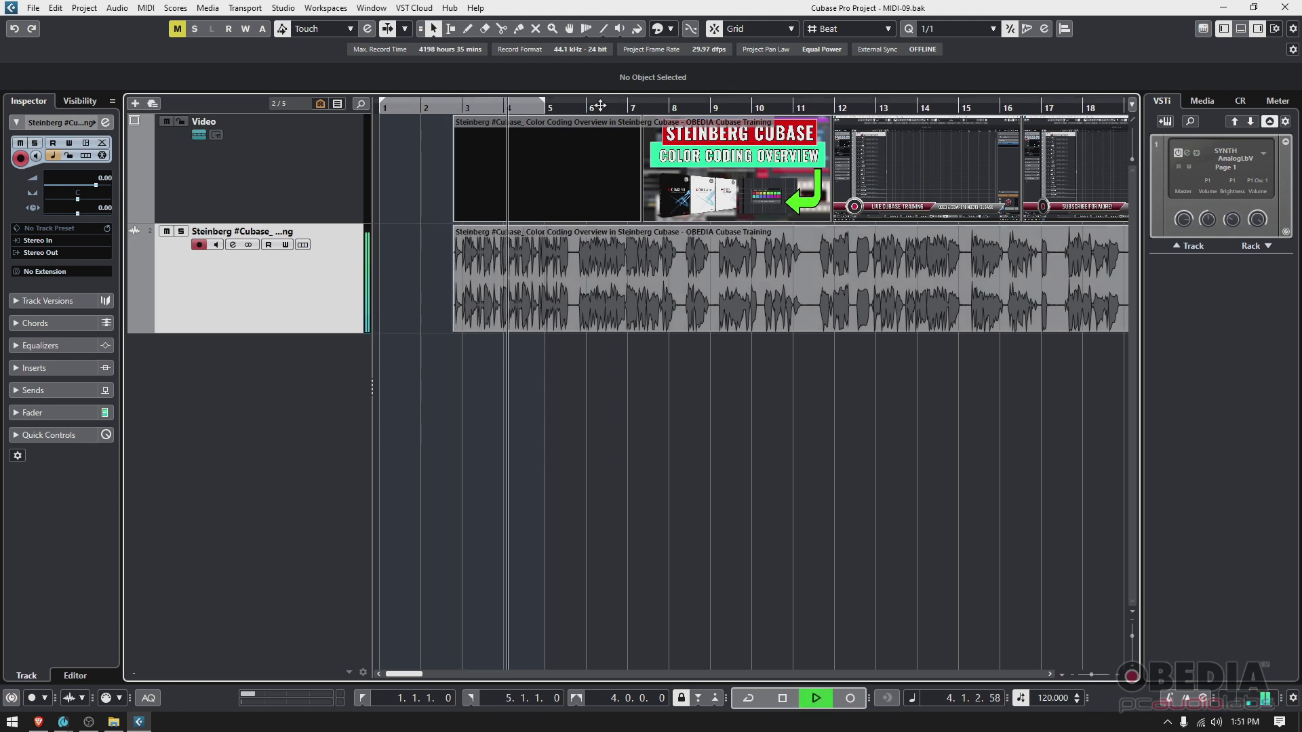
key(space)
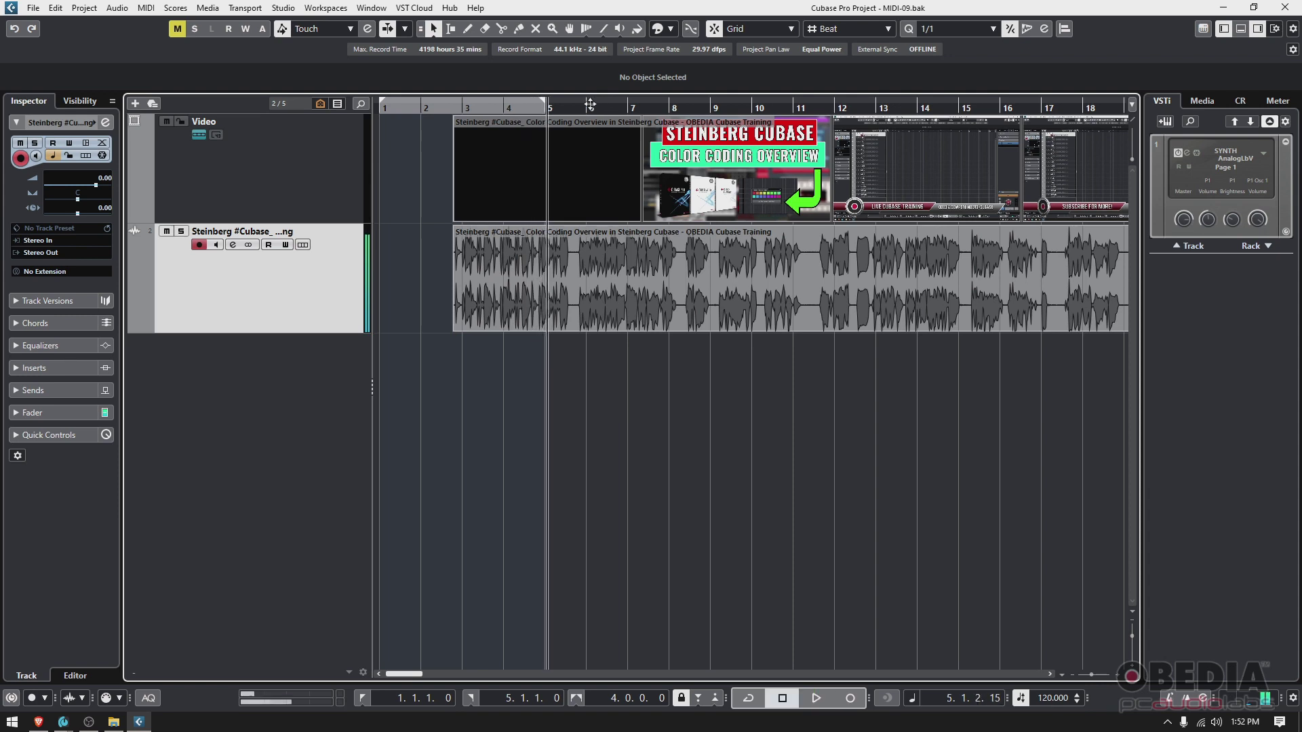
click(368, 9)
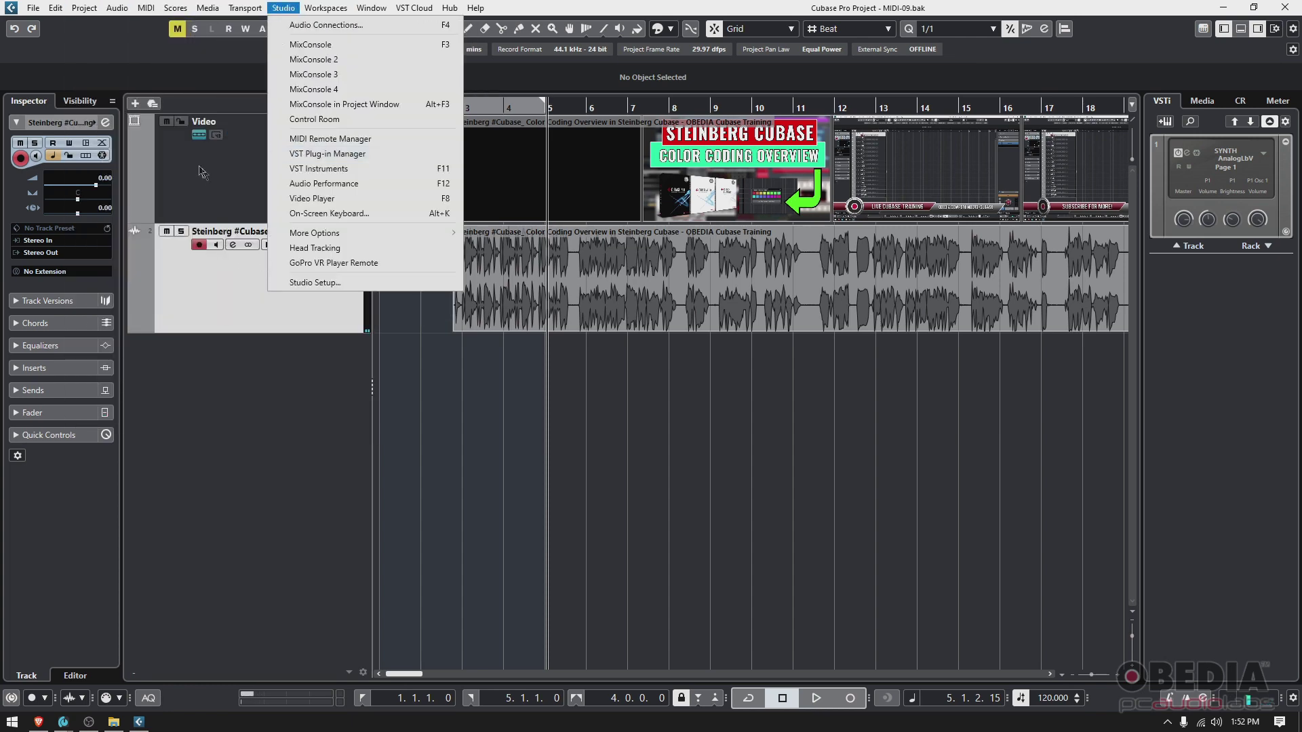
click(192, 143)
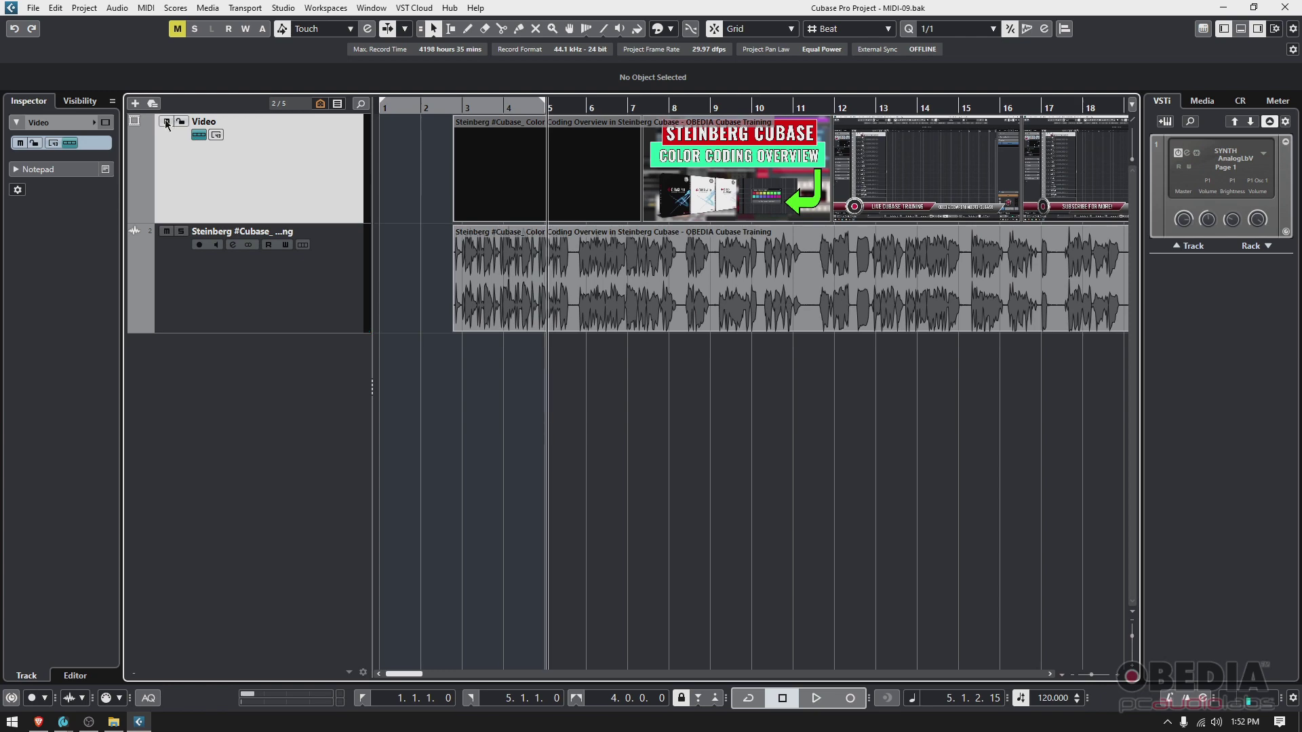
- Open the video event in the Video Player, move the window lower, and play it briefly
double_click(555, 164)
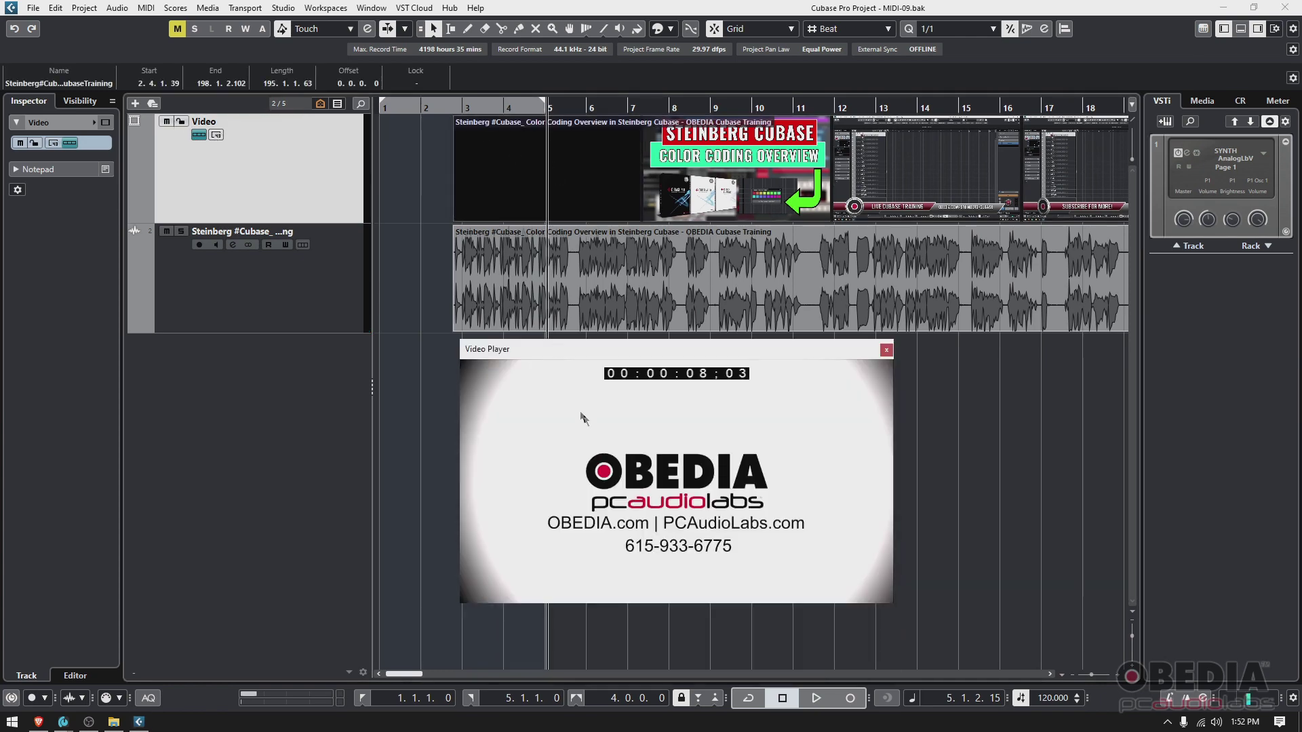
mouse_move(594, 355)
mouse_down()
mouse_move(585, 393)
mouse_move(599, 391)
mouse_up()
key(space)
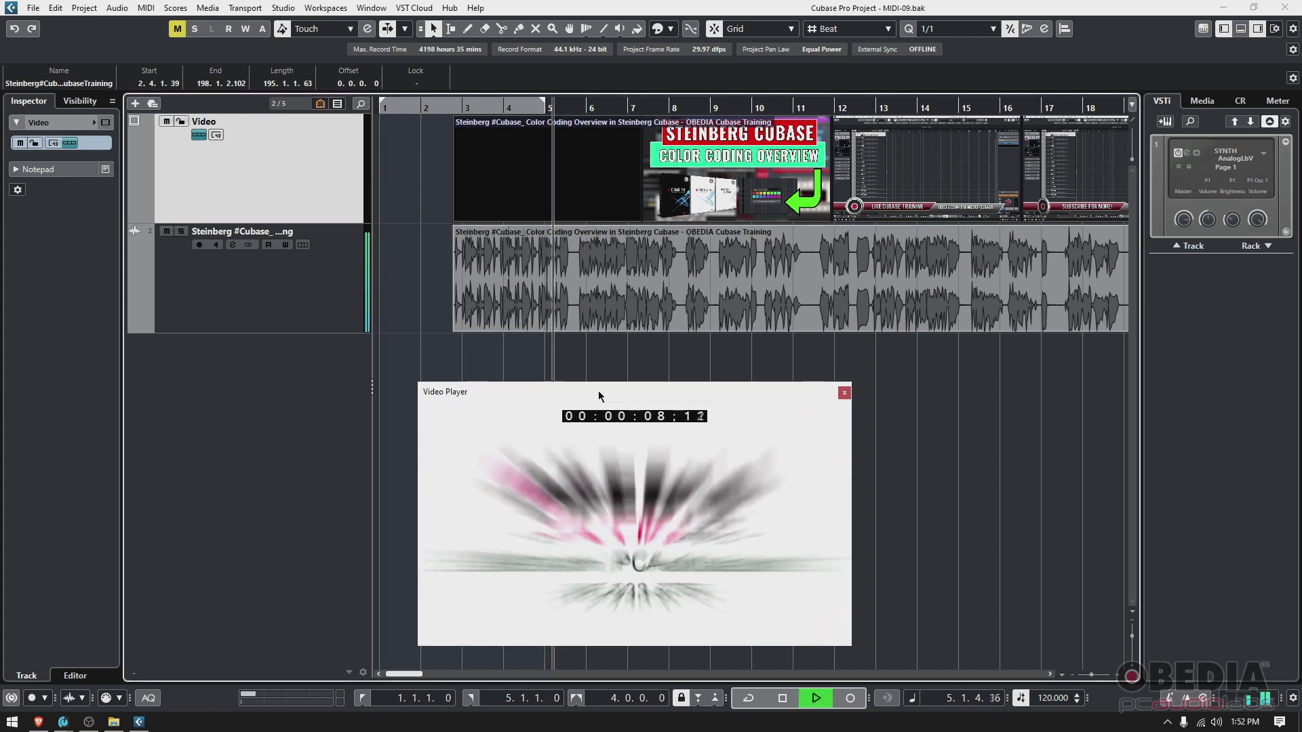
key(space)
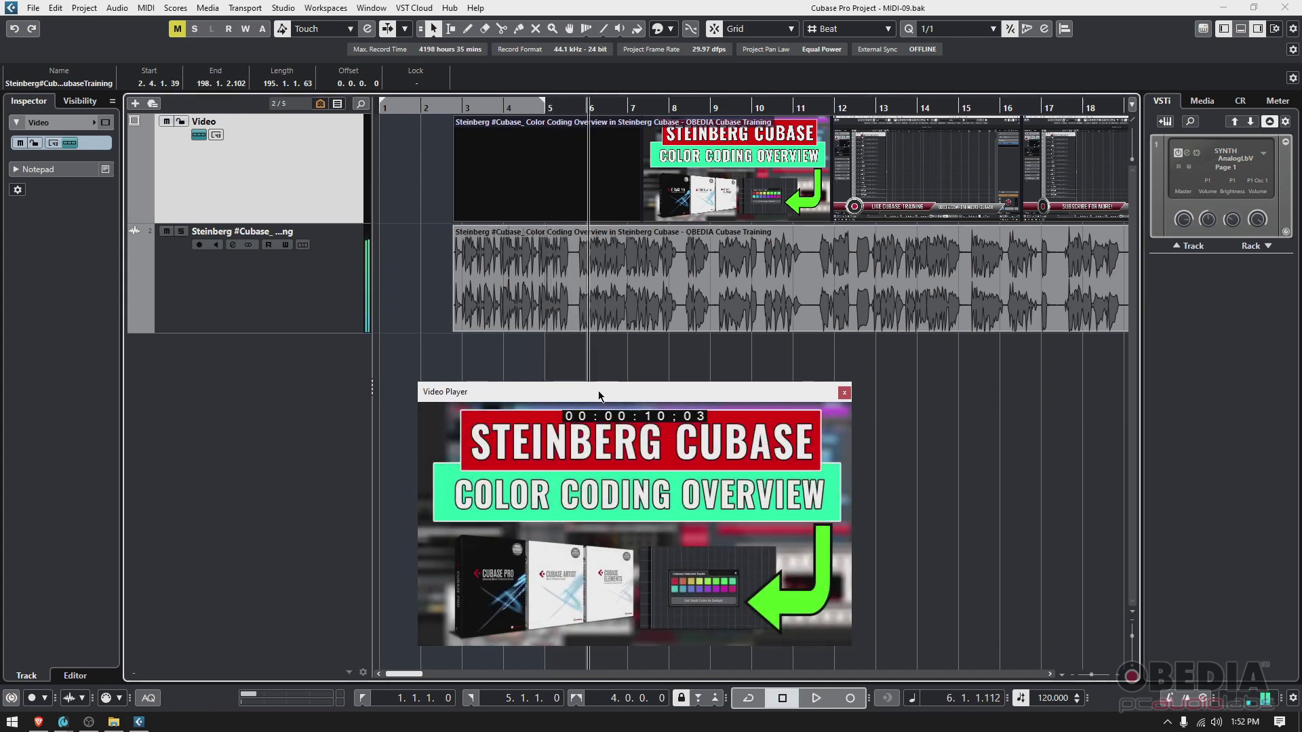
- Play from near bar 4, shift the Video Player left, and move the playhead to bar 11
click(500, 108)
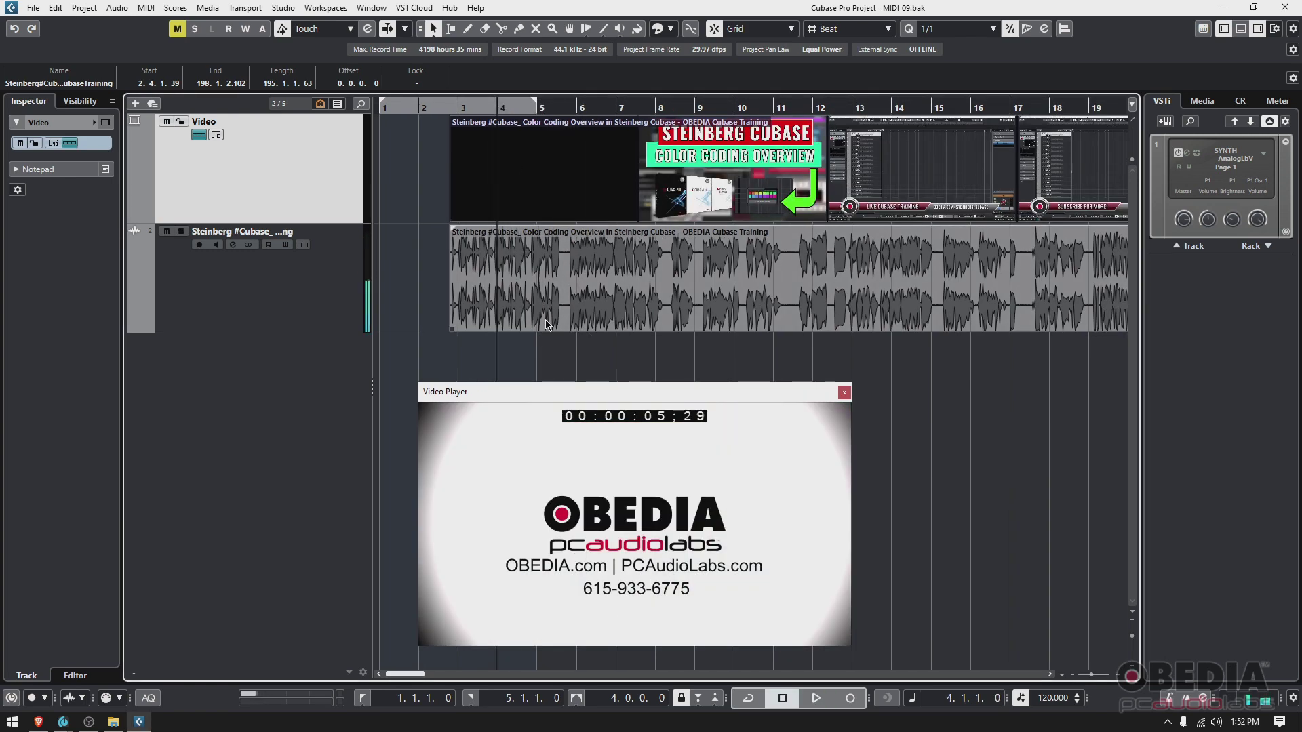
key(space)
key(space)
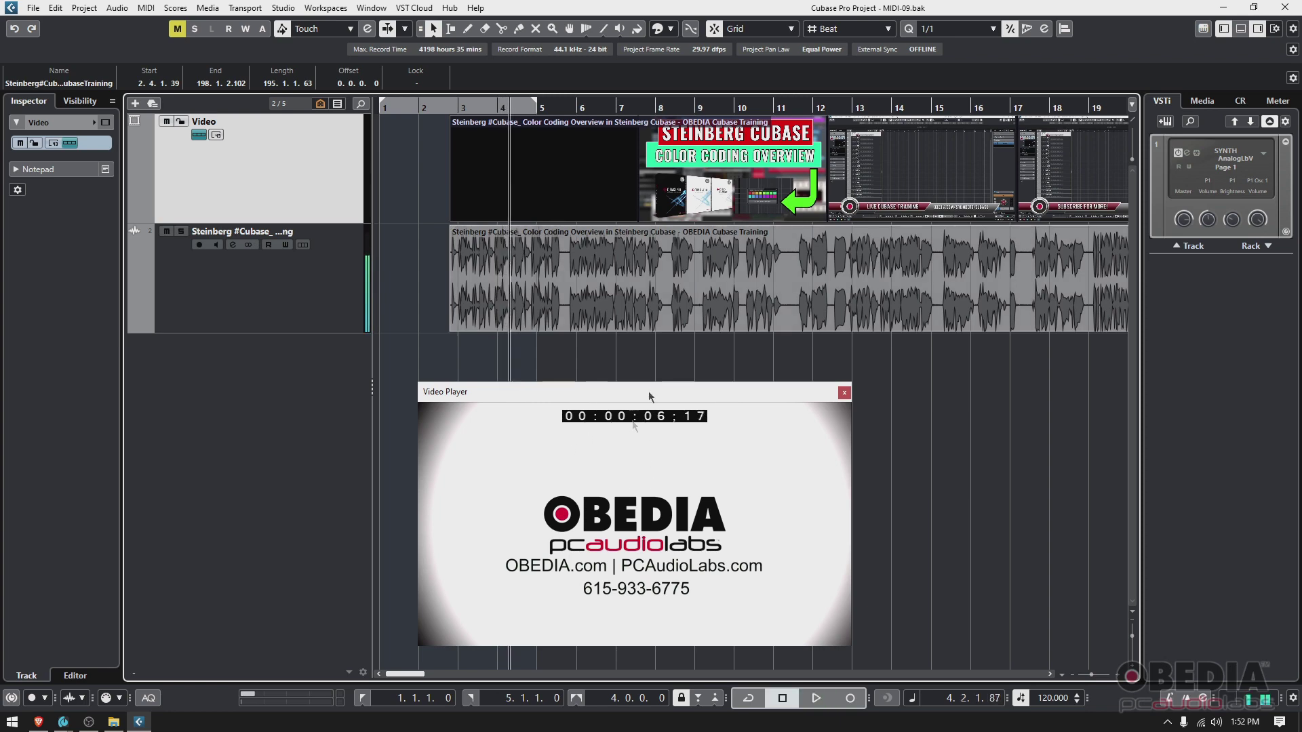
mouse_move(648, 391)
mouse_down()
mouse_move(682, 386)
mouse_move(278, 374)
mouse_up()
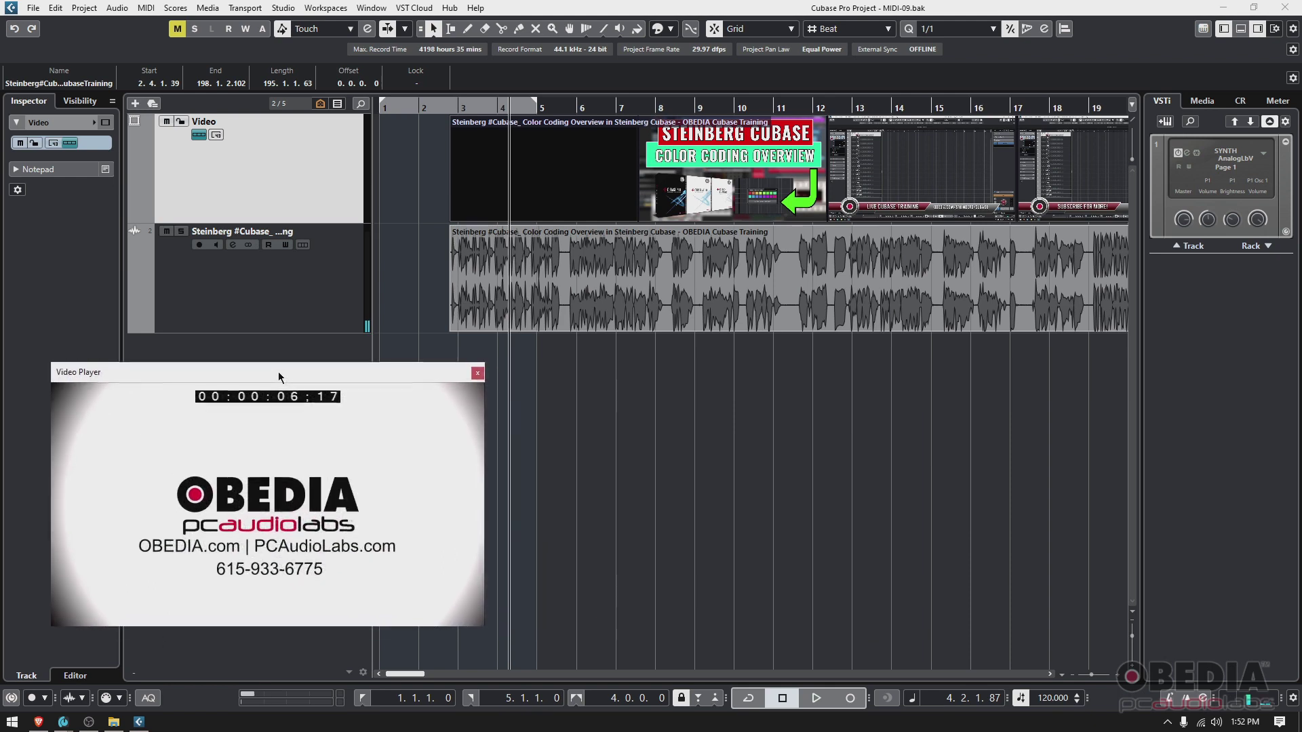
click(659, 121)
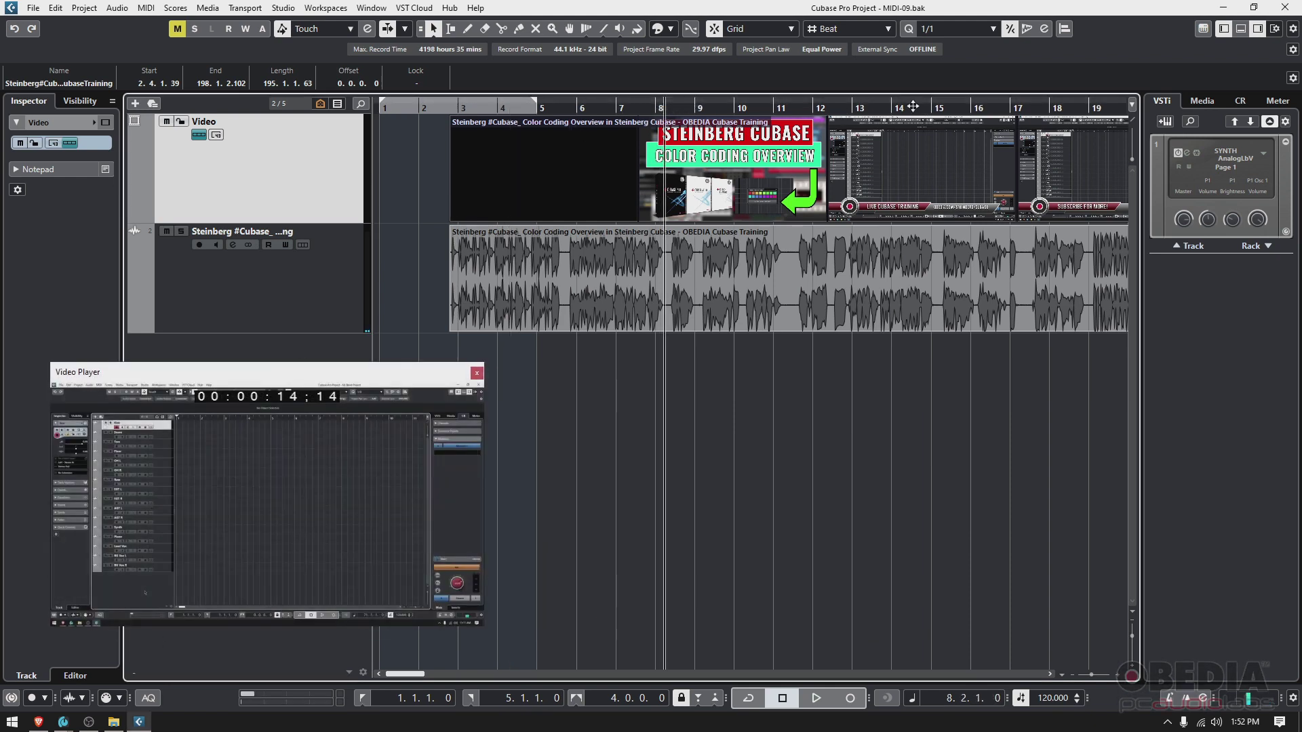
mouse_move(913, 106)
mouse_down()
mouse_move(781, 106)
mouse_move(778, 127)
mouse_up()
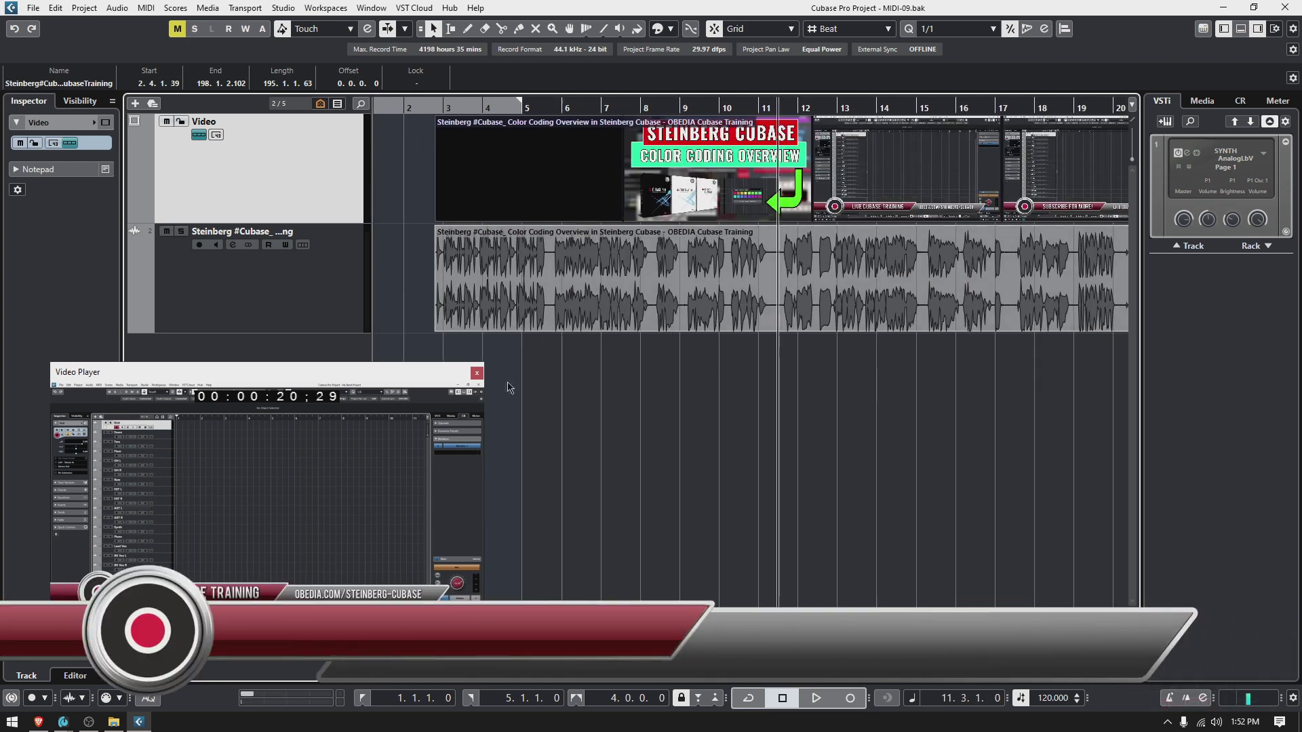